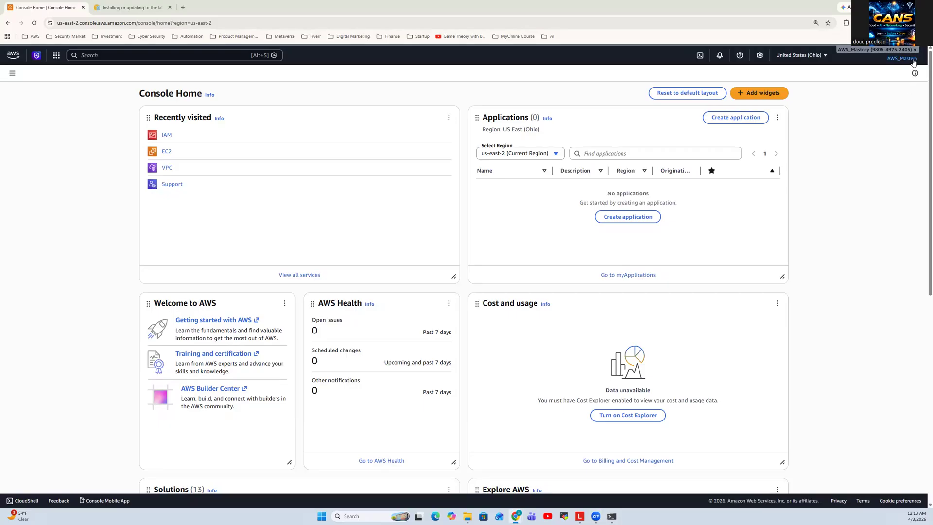
Sign out of the current AWS account and go to the console sign-in page
click(913, 61)
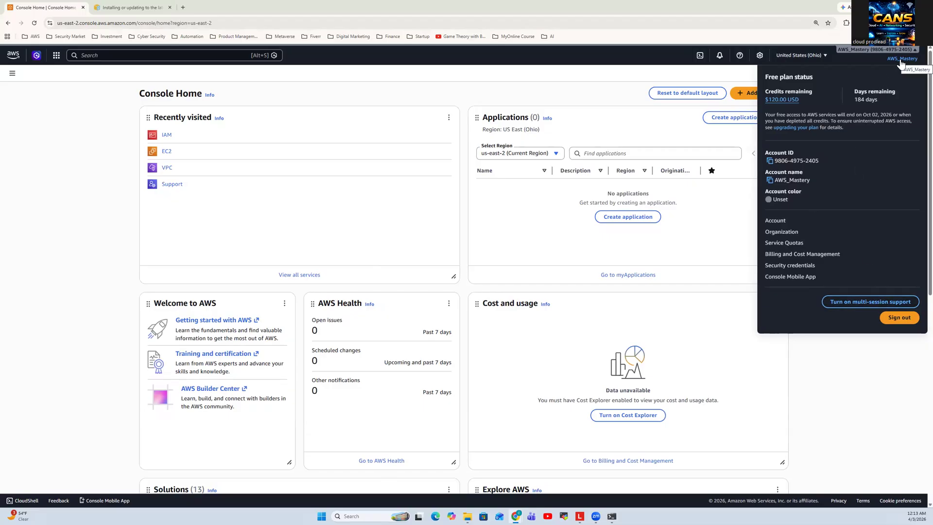
click(894, 318)
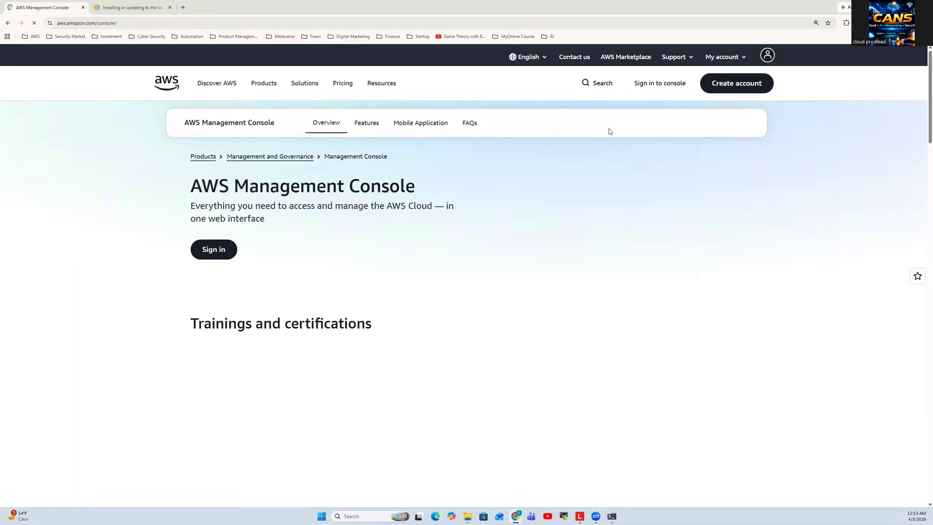
click(674, 88)
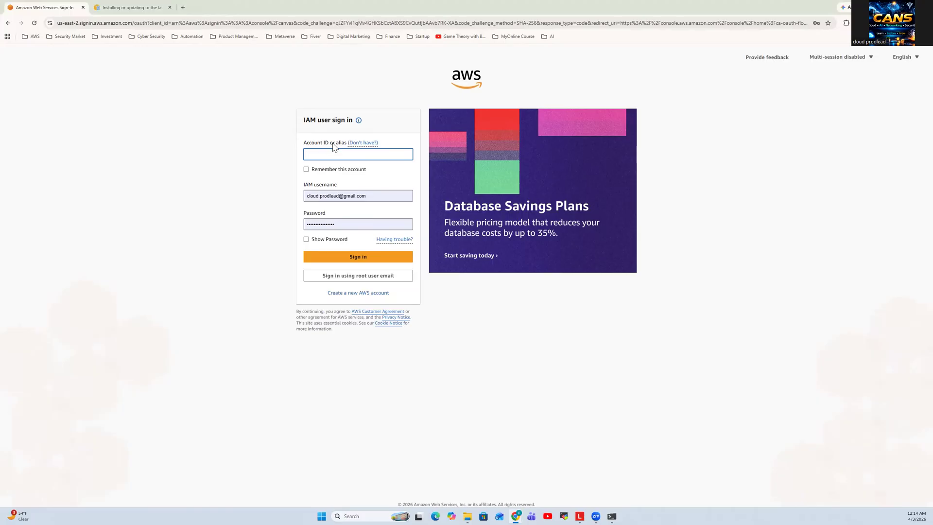
Switch from IAM user to root user sign-in and submit the saved root account e-mail address
click(365, 145)
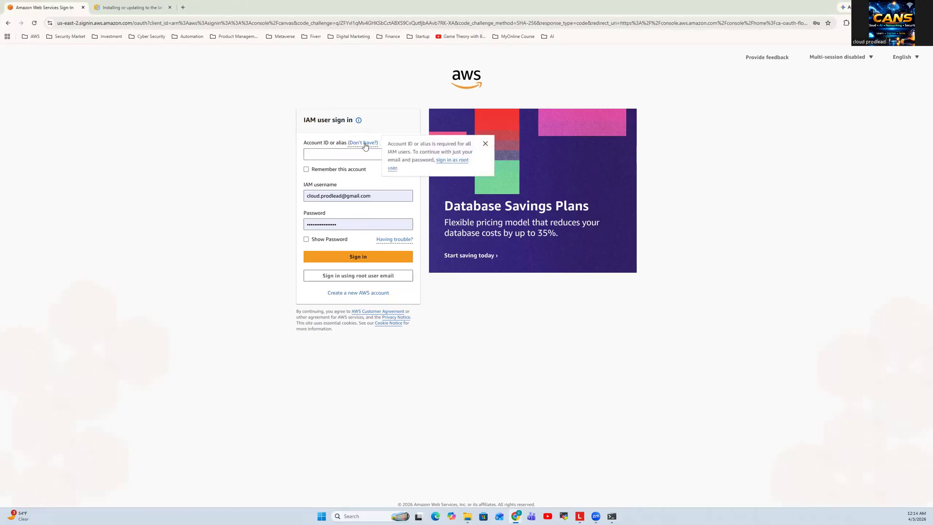
click(452, 161)
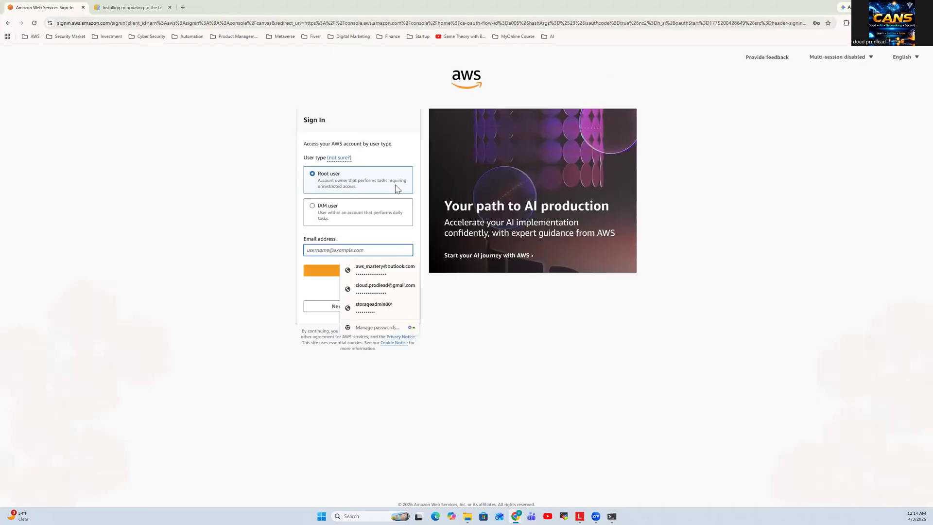
click(358, 270)
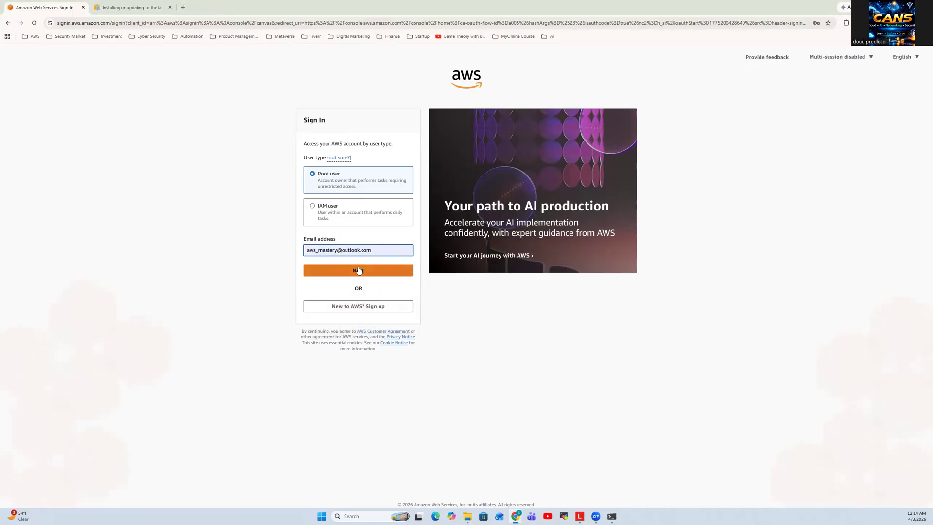
click(358, 270)
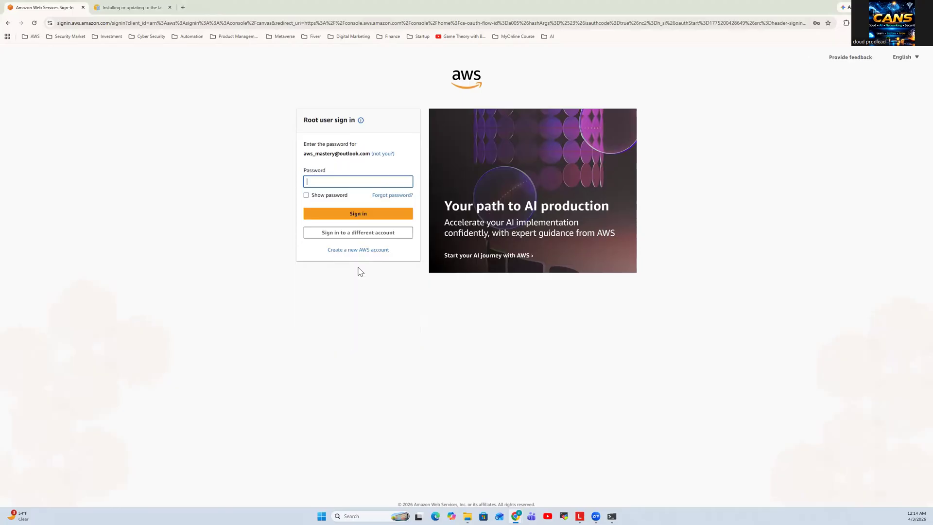
Fill in the saved root account password, sign in, and complete the additional verification with the saved passkey
click(363, 181)
click(364, 198)
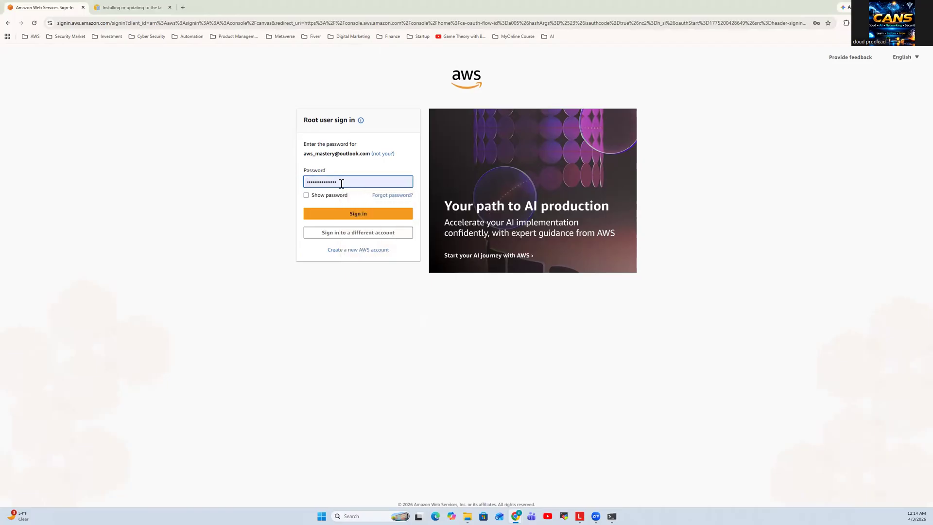
click(350, 213)
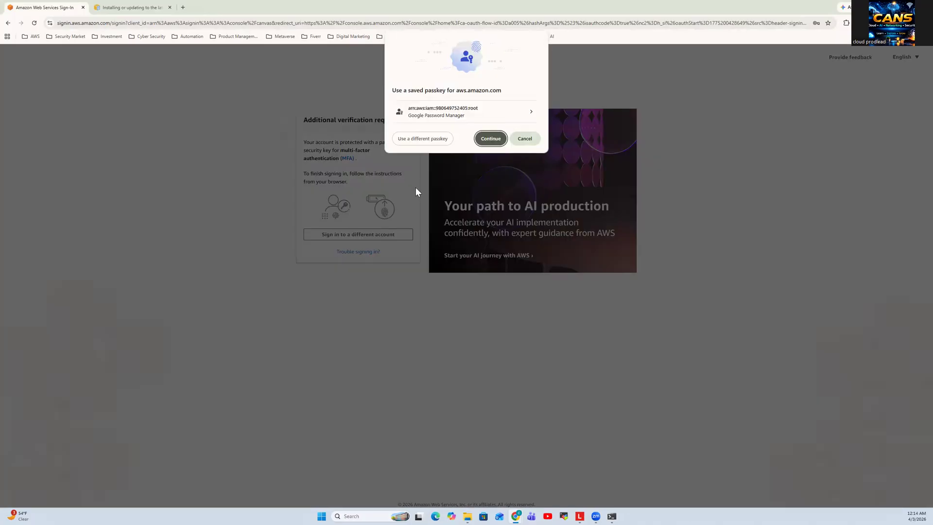
click(490, 139)
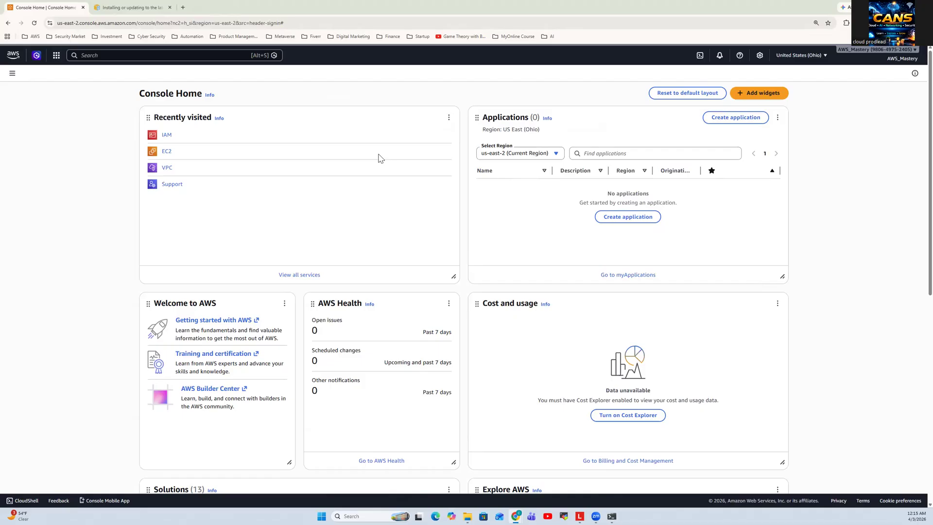
Search the console for iam, open the IAM service and go to its Users list
click(164, 55)
text(iam)
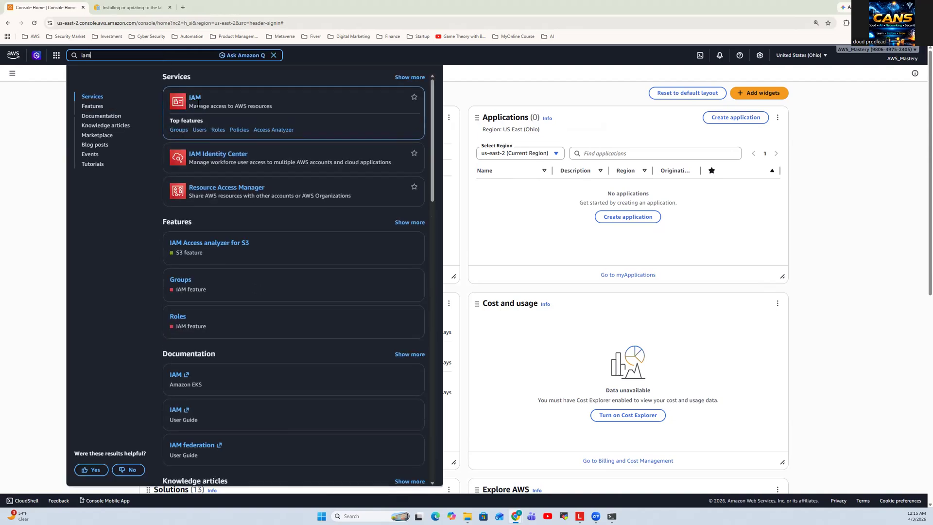
click(196, 97)
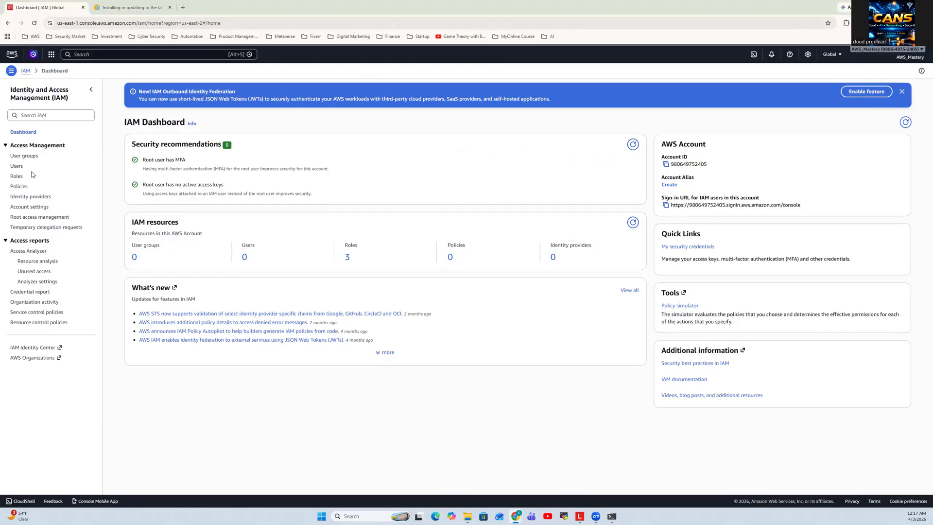
click(17, 167)
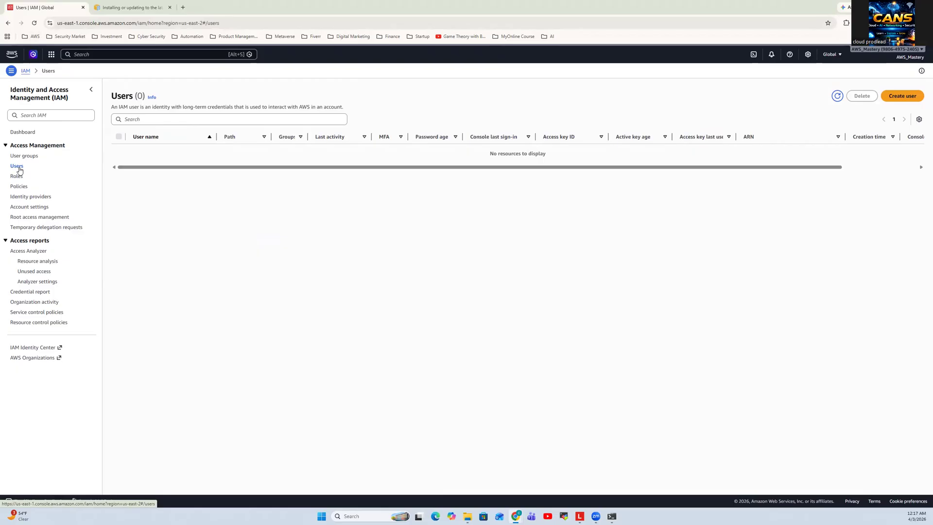
Search the console for iam again, reopen the IAM dashboard and return to the Users list
click(89, 53)
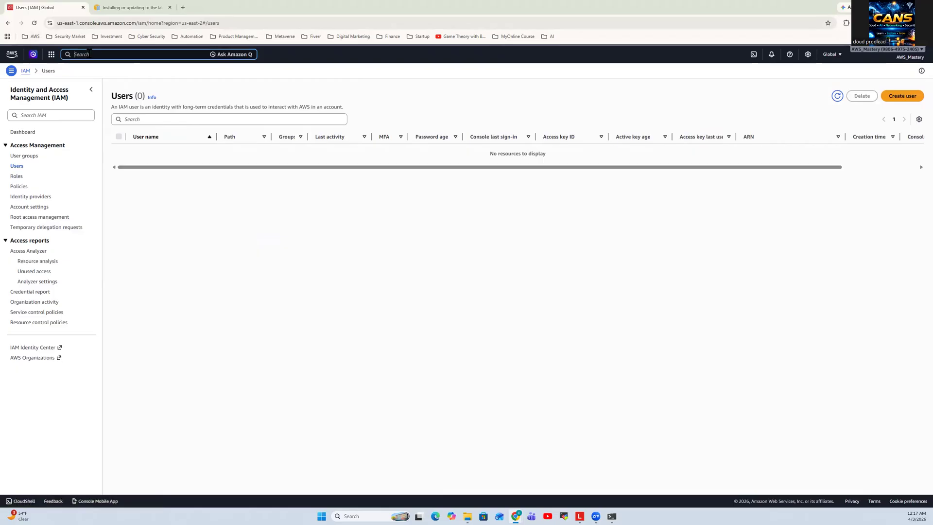
text(im)
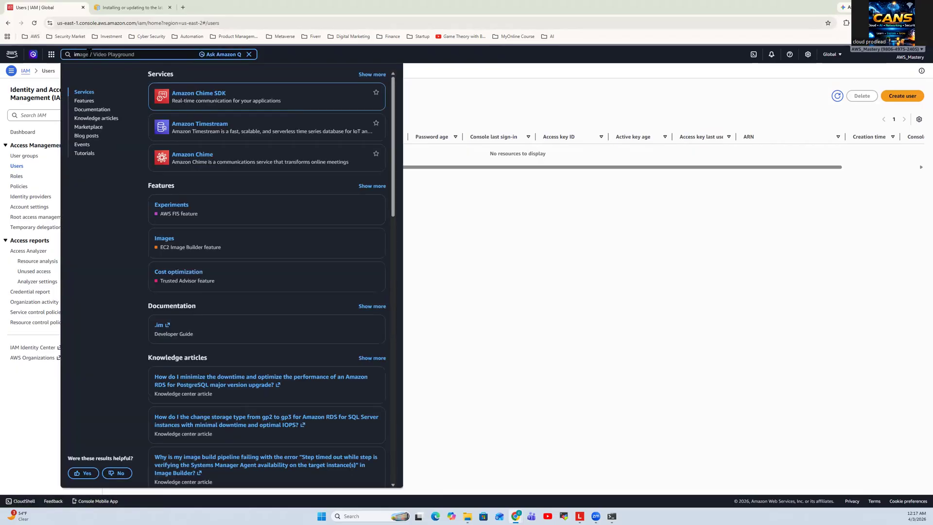
key(BackSpace)
key(BackSpace)
text(iam)
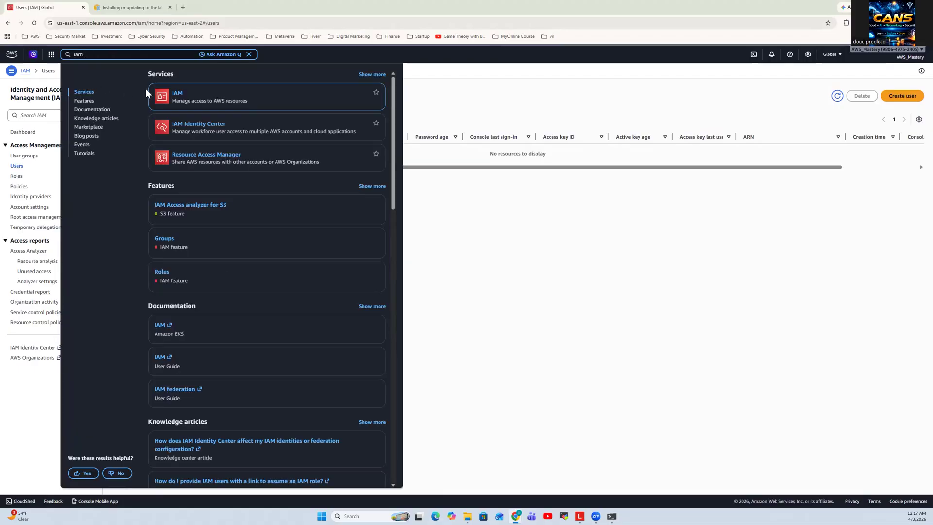
click(177, 96)
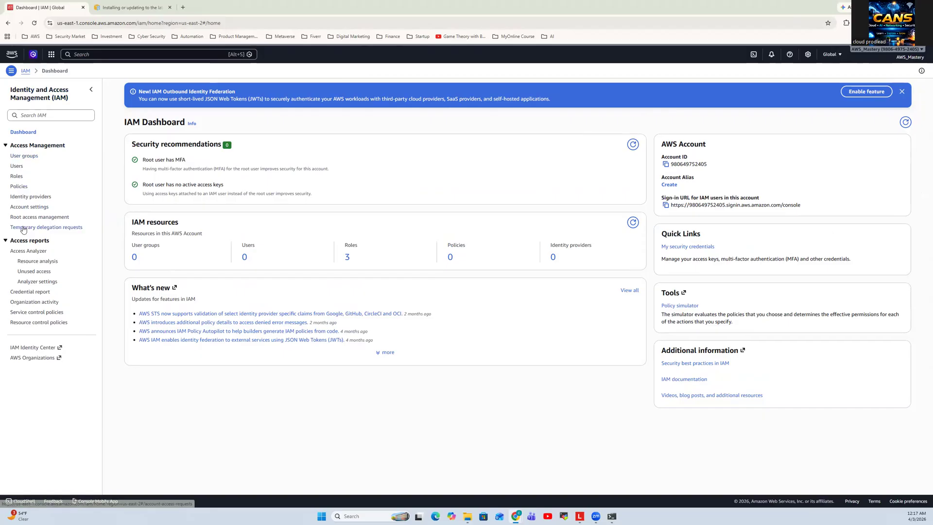
click(21, 170)
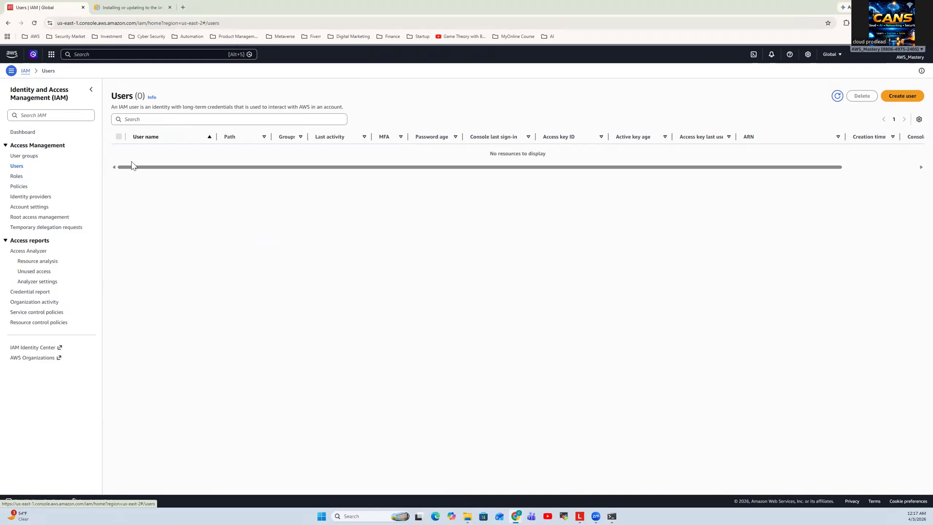
Start creating an IAM user named cli_admin without console access and continue to its permissions
click(902, 100)
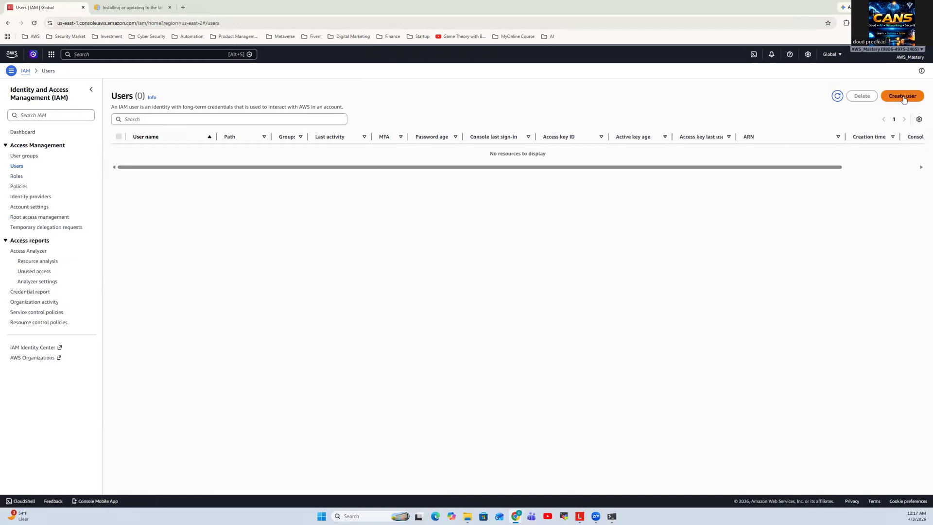
click(504, 147)
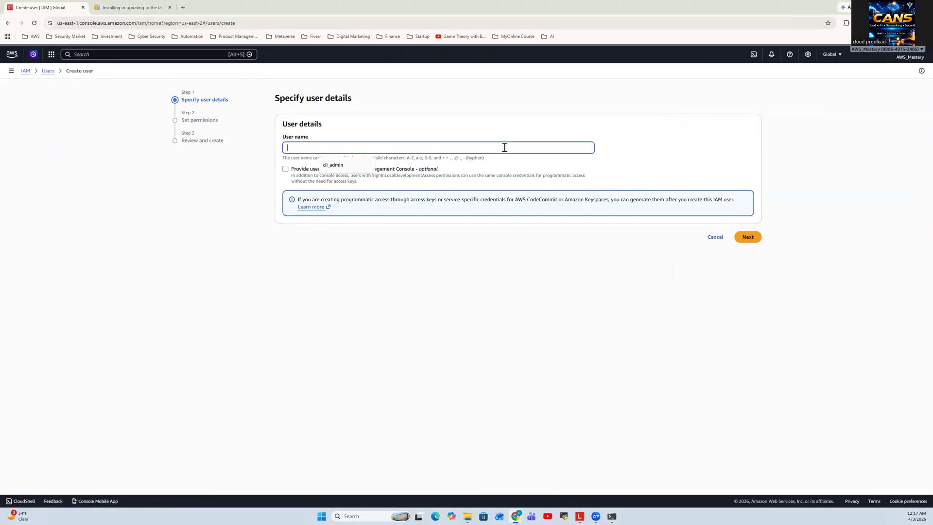
text(cli)
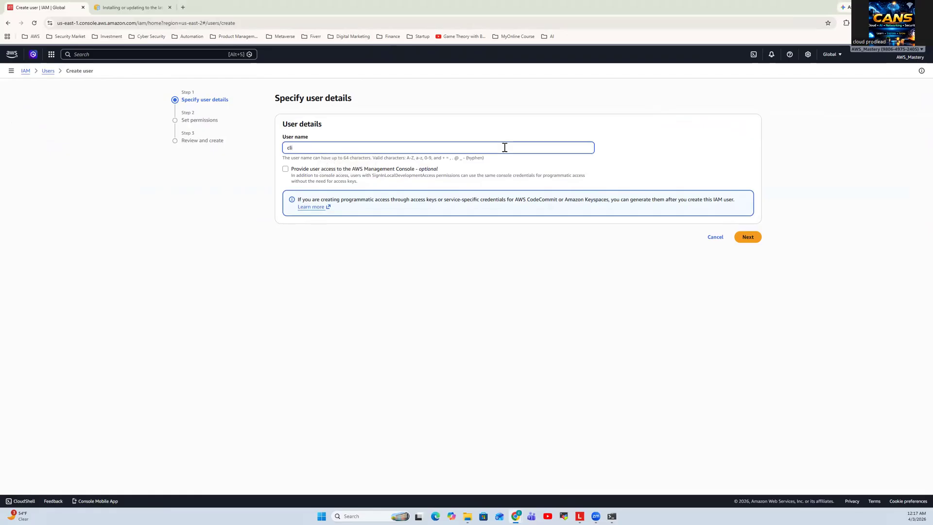
text(-admin)
key(BackSpace)
key(BackSpace)
key(BackSpace)
key(BackSpace)
key(BackSpace)
key(BackSpace)
text(_admin)
click(751, 239)
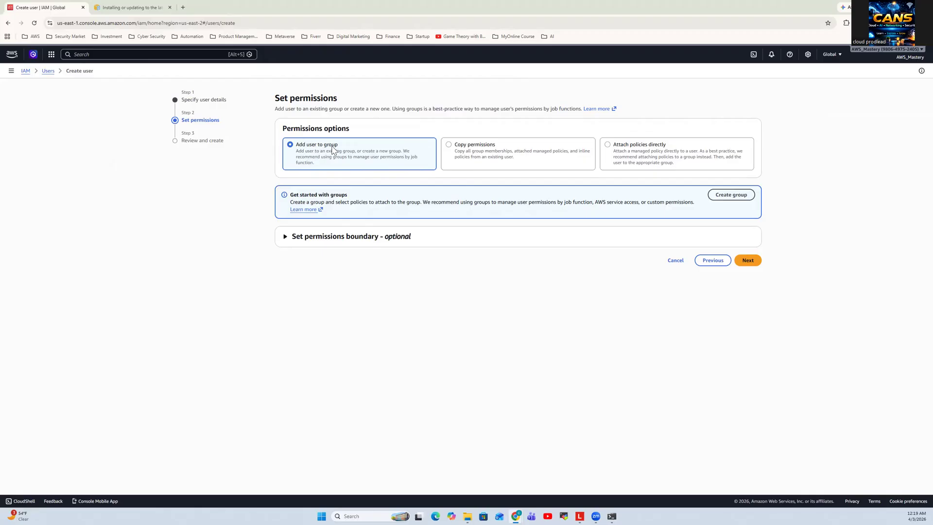
Choose to attach policies directly and select the AdministratorAccess policy for the new user
click(496, 148)
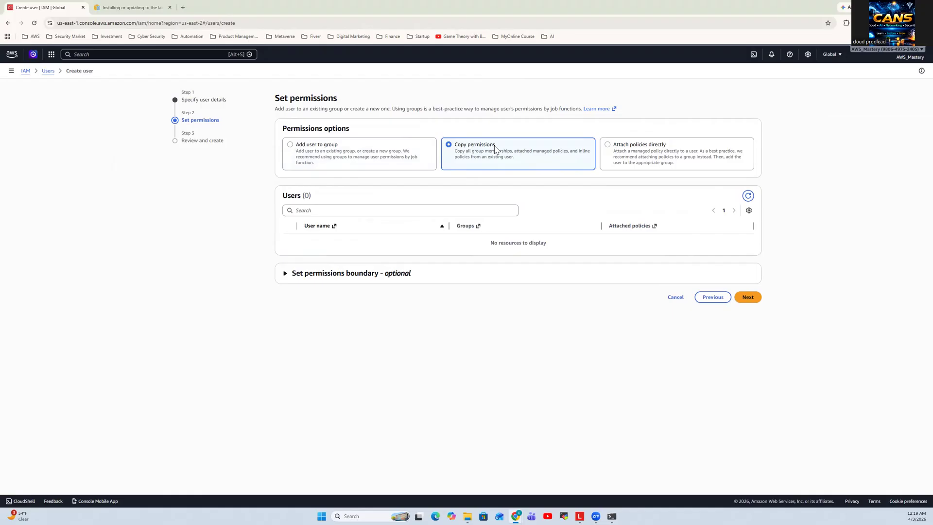
click(639, 155)
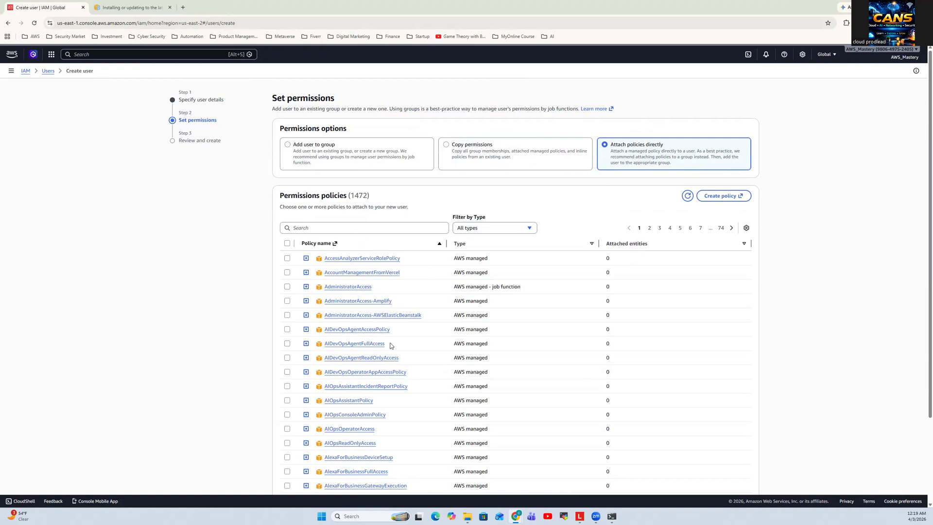
scroll(391, 345, down, 2)
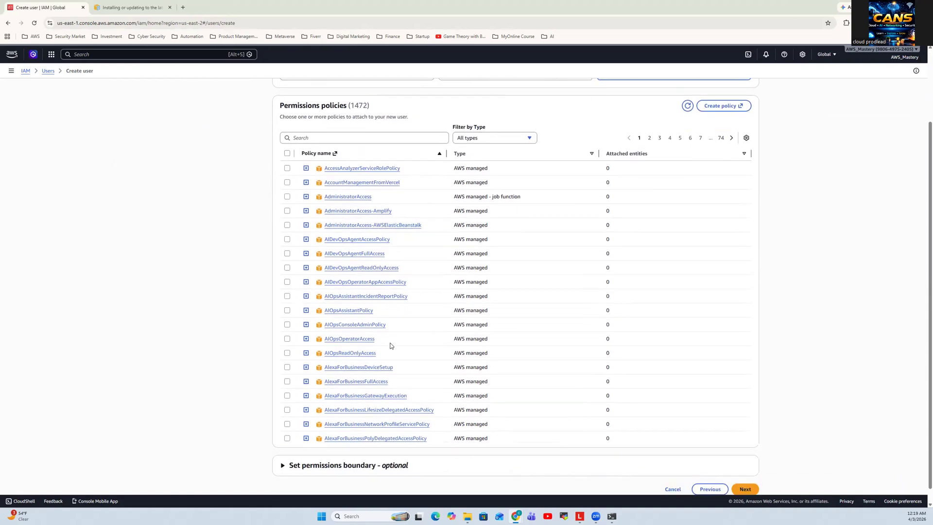
scroll(390, 345, up, 1)
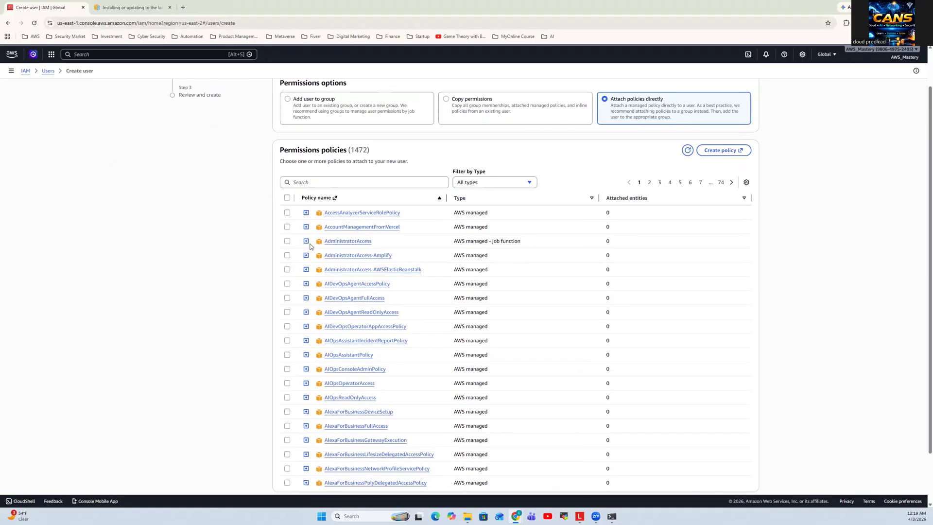
click(287, 241)
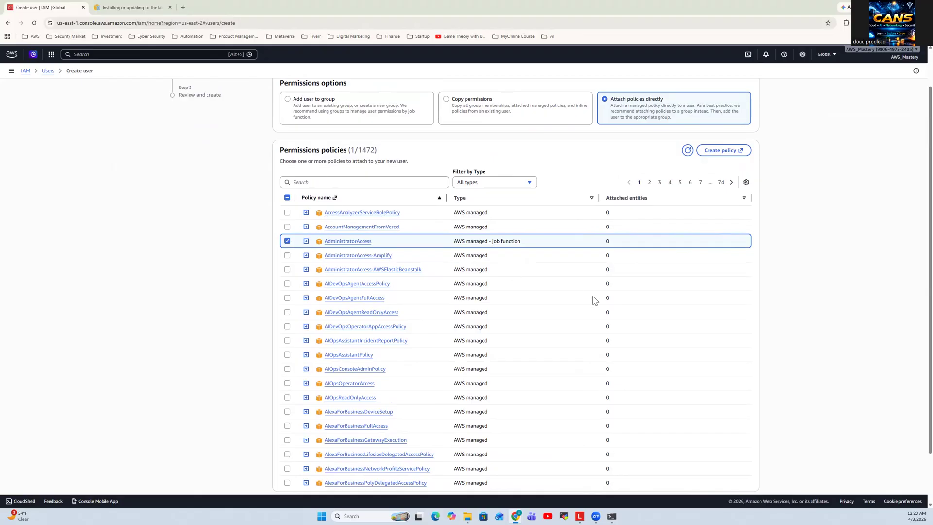
scroll(593, 298, down, 1)
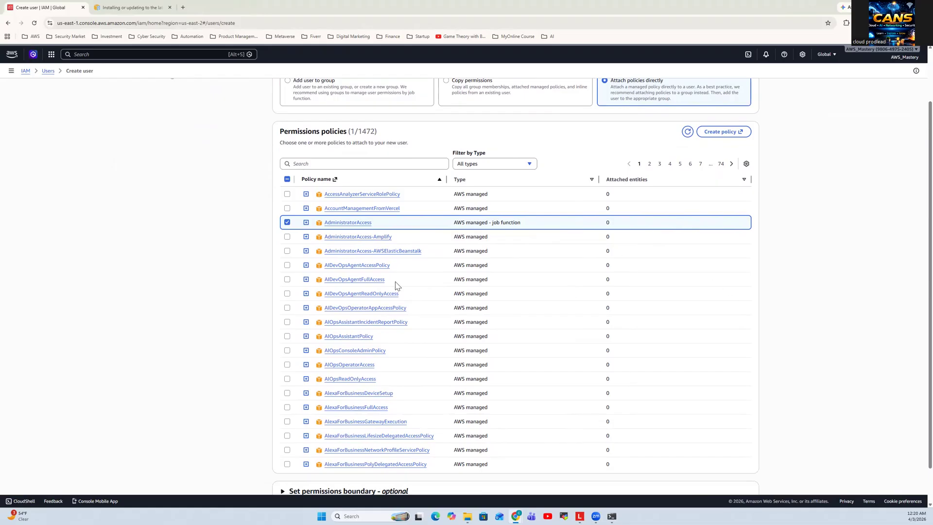
click(305, 223)
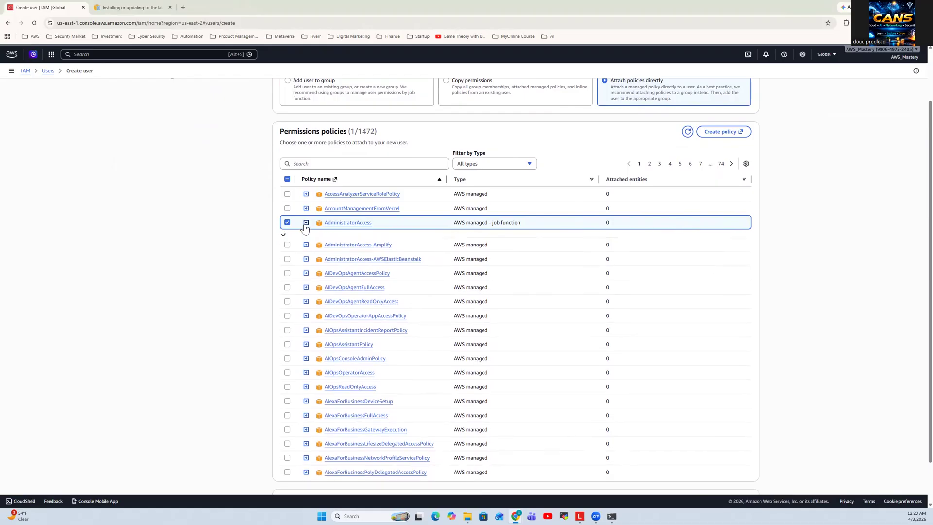
click(305, 223)
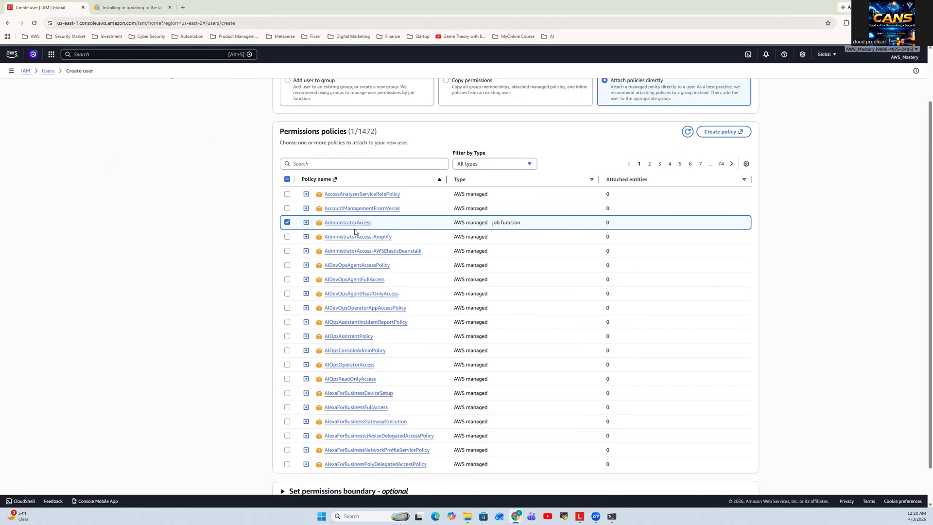
Continue to the review page and create the cli_admin user without adding tags
scroll(582, 289, down, 1)
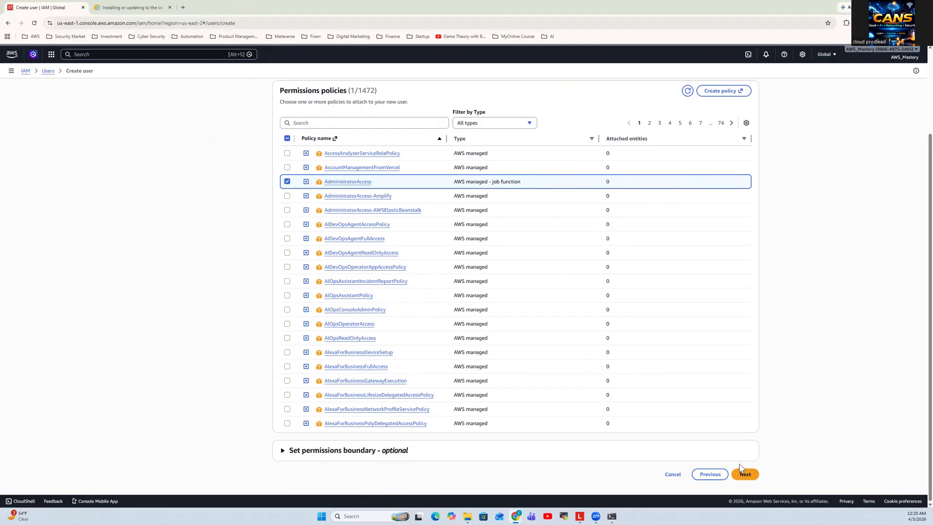
click(742, 476)
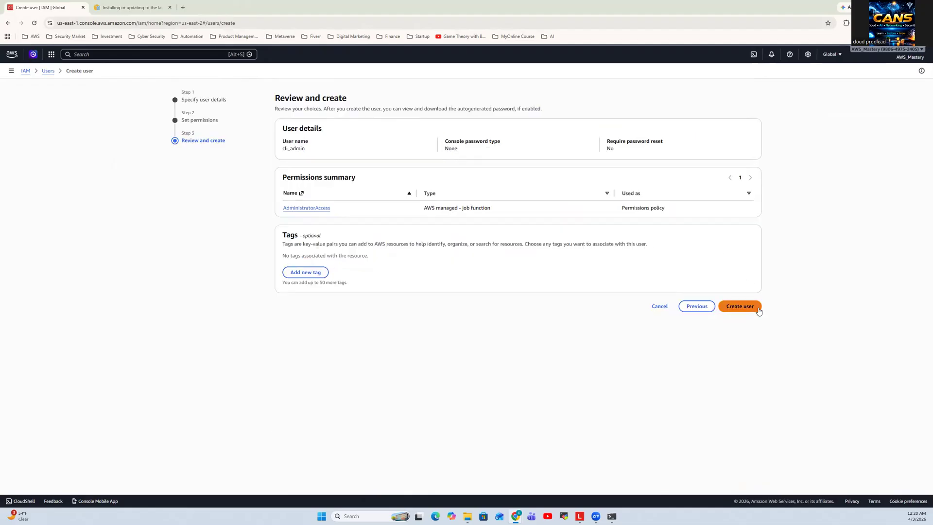
click(740, 306)
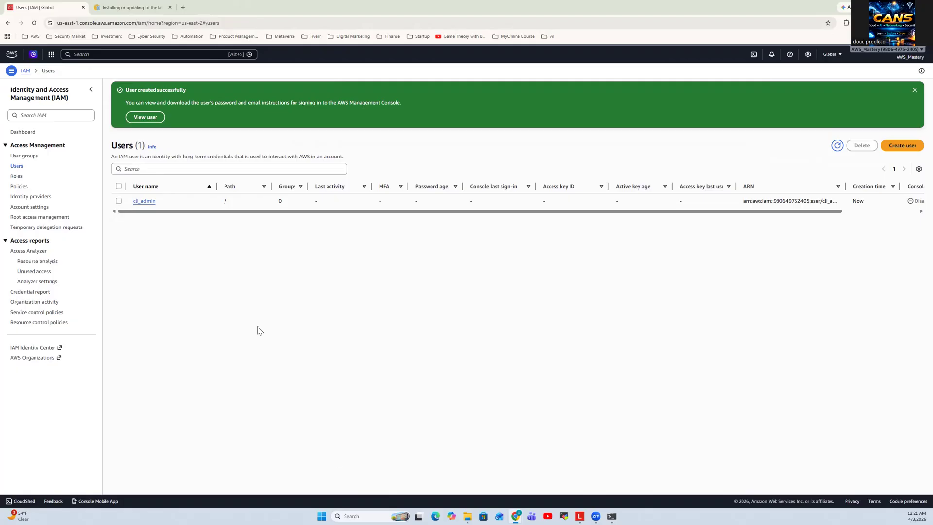
Start creating an access key for cli_admin with the Command Line Interface (CLI) use case, acknowledging the recommendation to proceed
click(146, 202)
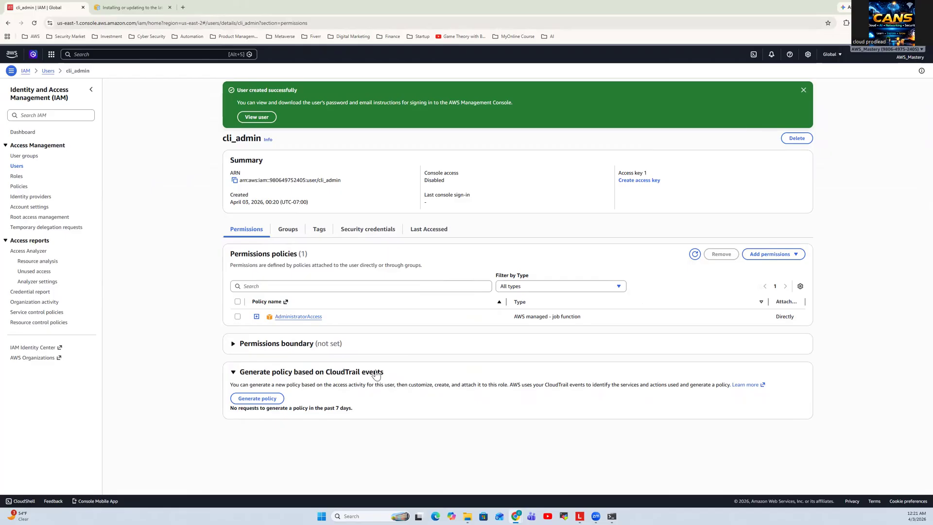
click(637, 184)
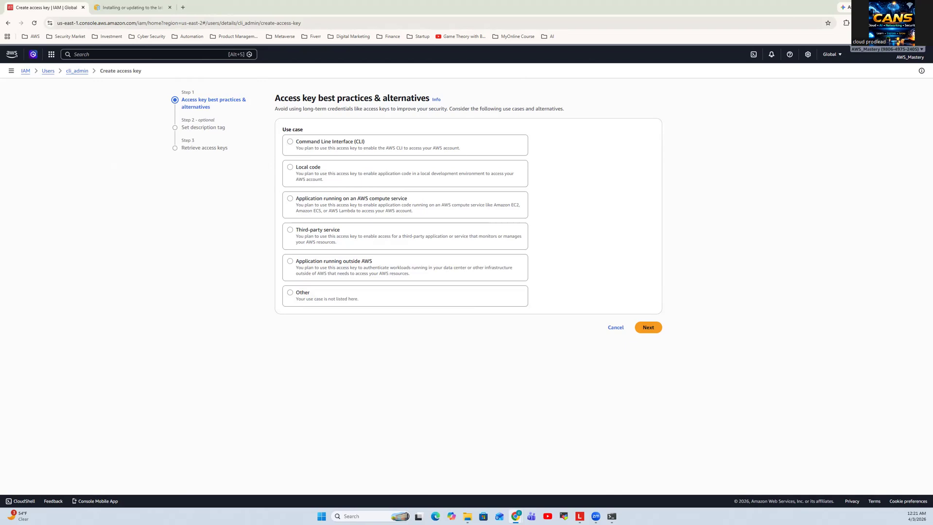
click(290, 142)
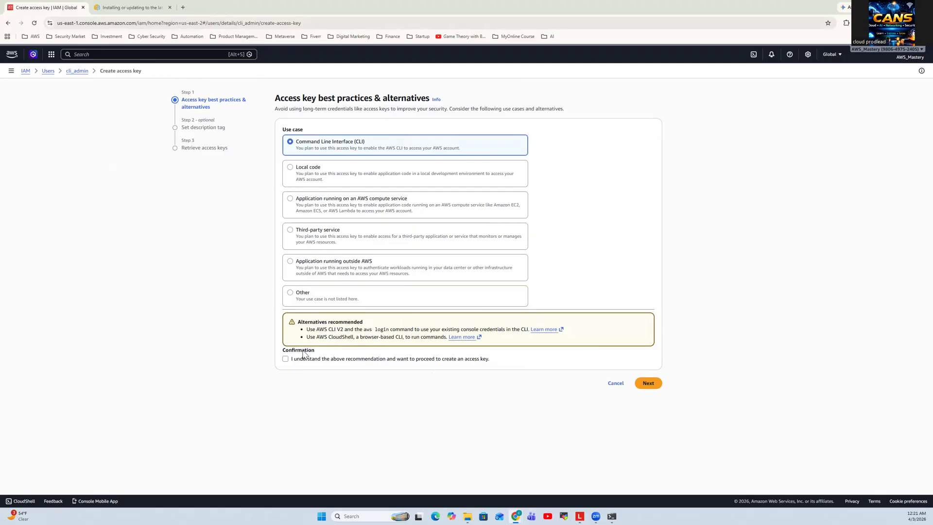
click(286, 359)
click(648, 385)
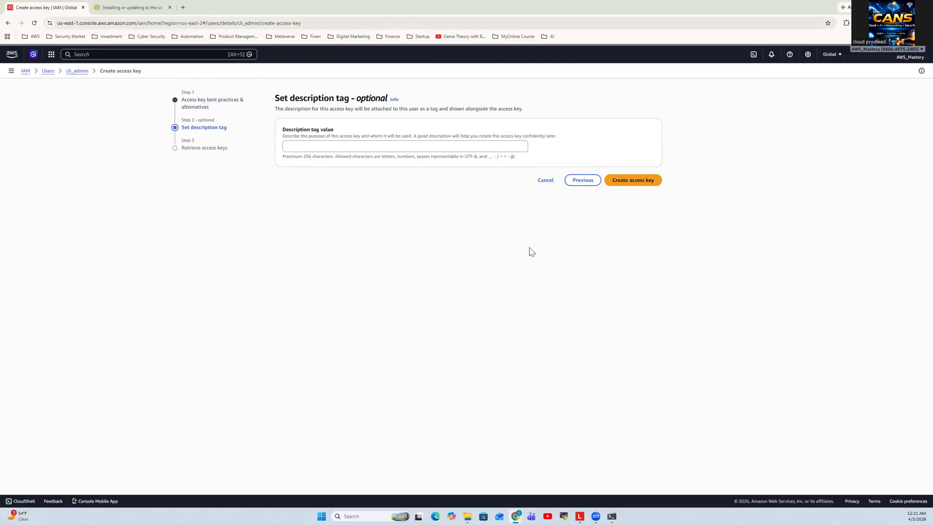
Set the description tag to "Access for CLI Admin" and create the access key
click(450, 144)
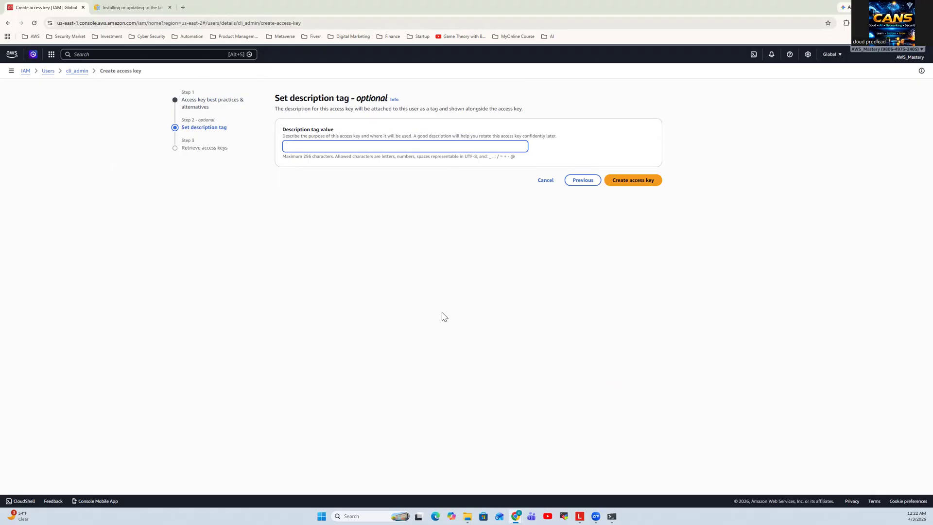
text(Access for CLI Admin)
click(632, 184)
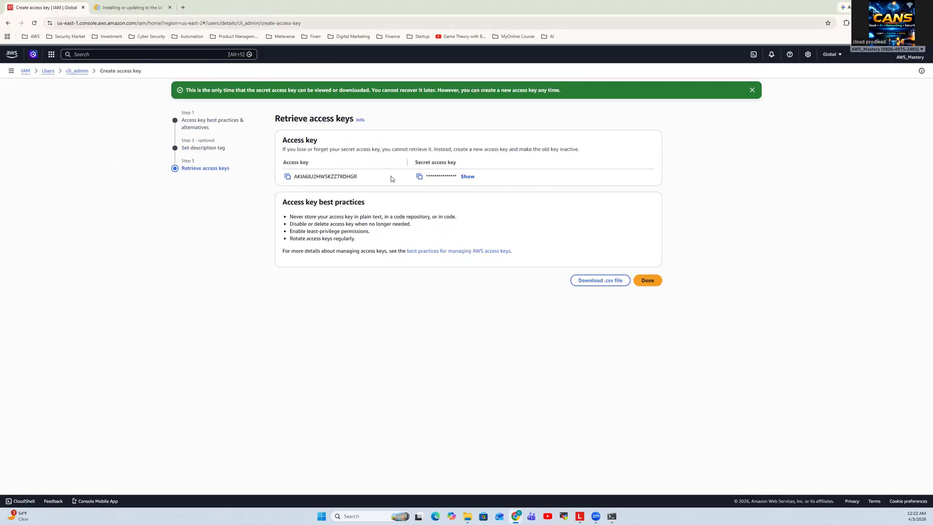
Reveal the new secret access key and copy it to the clipboard
double_click(319, 178)
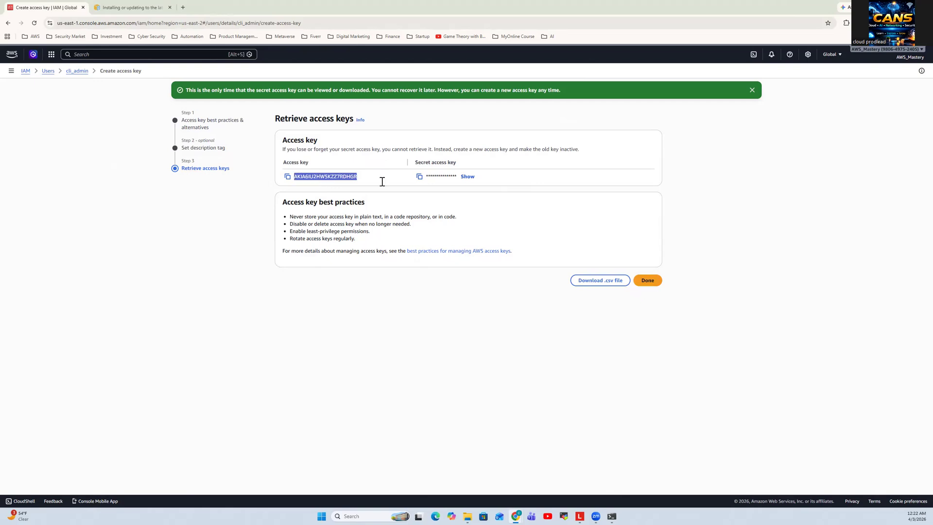
click(466, 177)
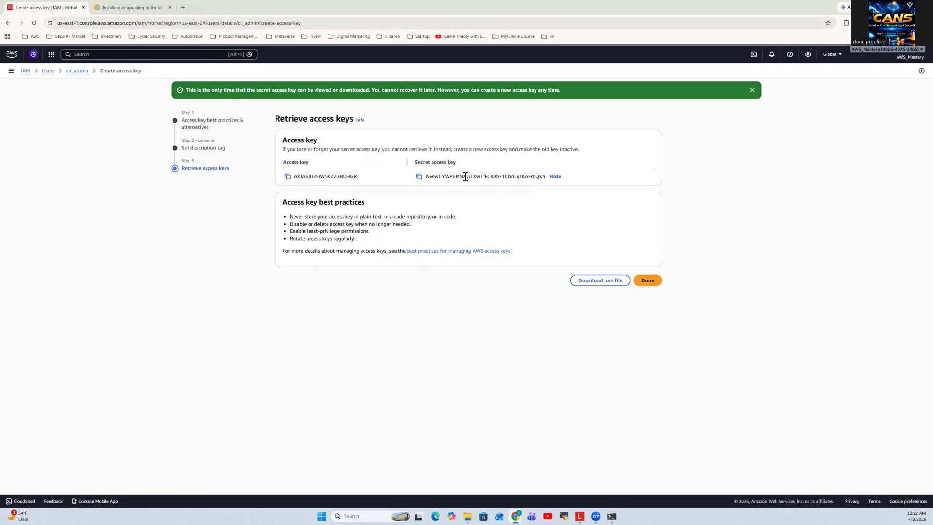
click(419, 177)
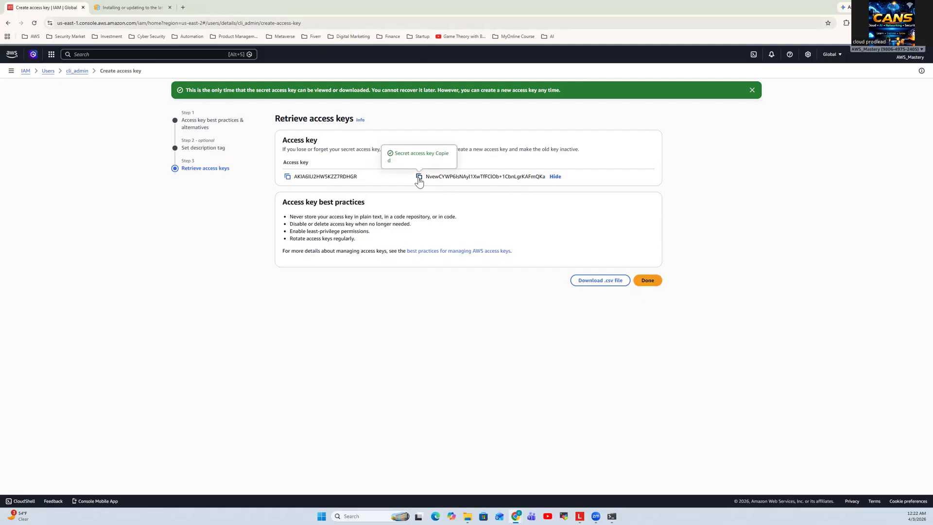
Download the key pair as the CSV file cli_admin_accessKeys into the CANS folder and finish the access key creation
click(598, 282)
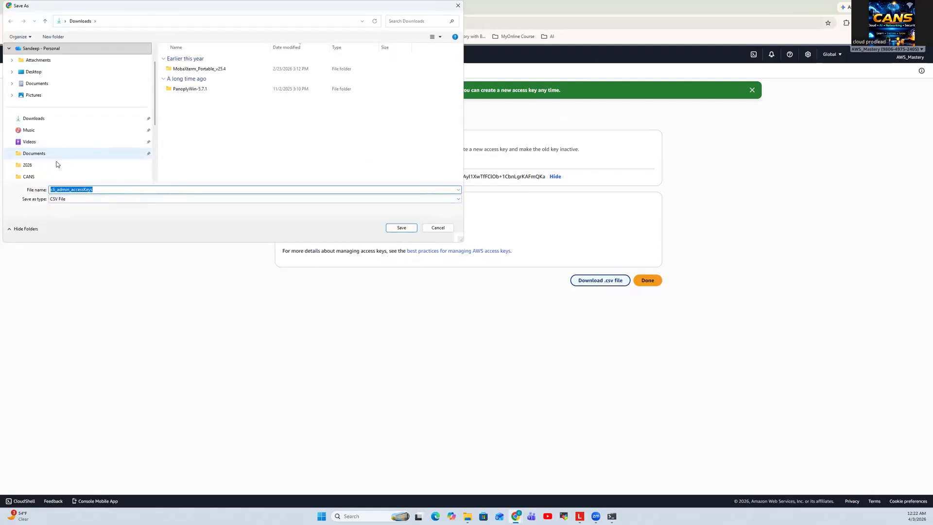
click(53, 178)
click(401, 229)
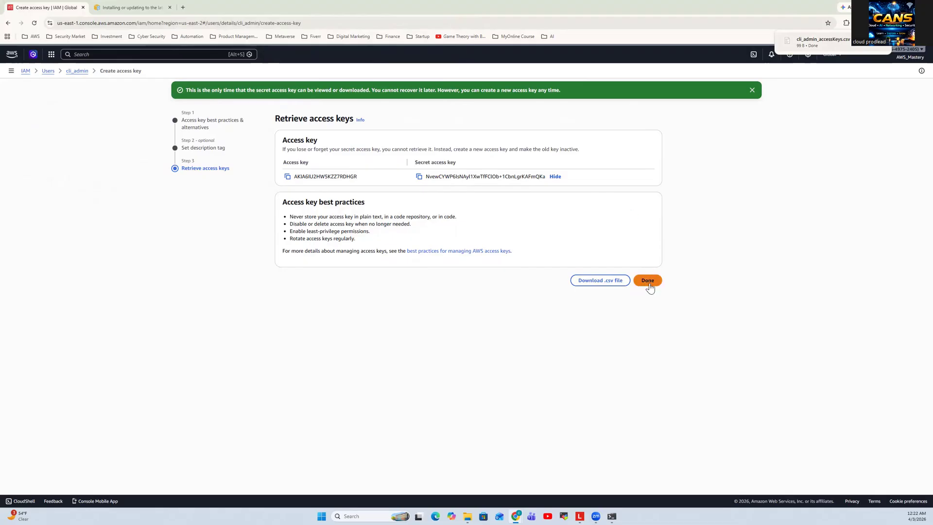
click(648, 282)
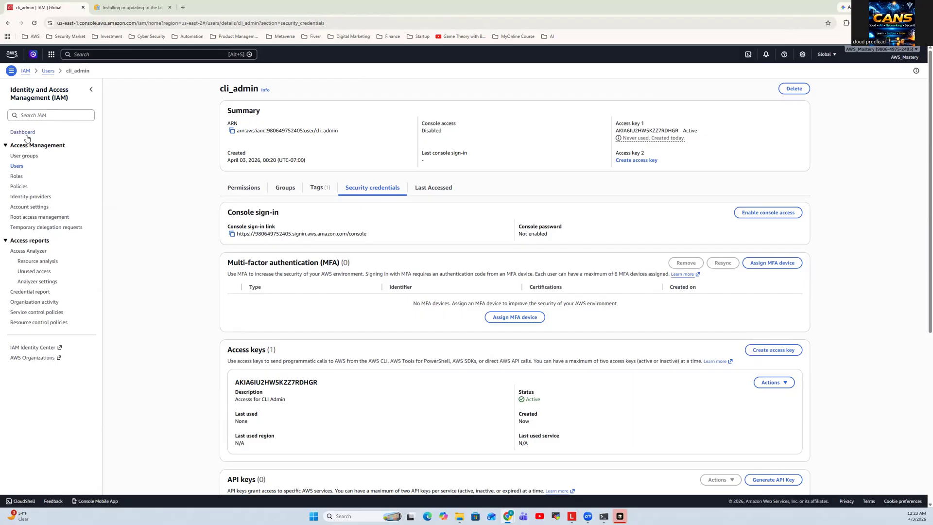
Start creating another IAM user named cli-admn1 without console access and continue to its permissions
click(21, 168)
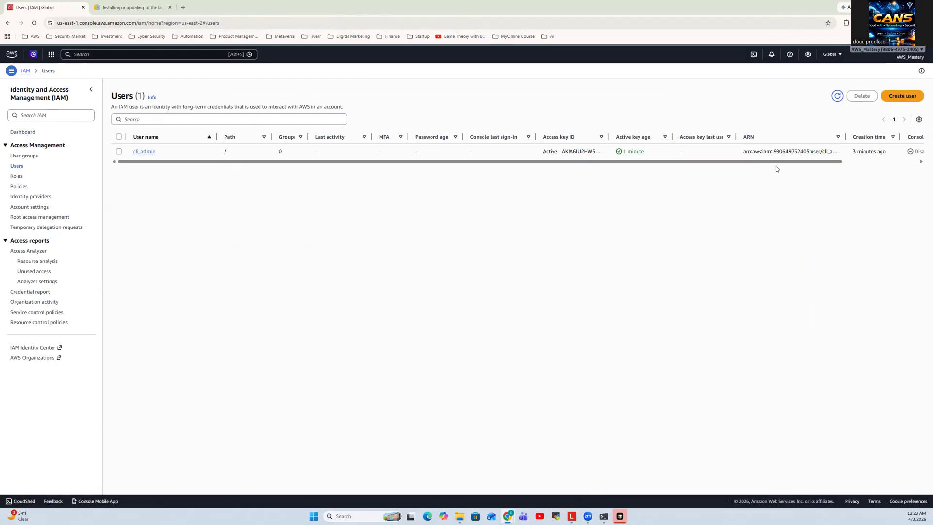
click(902, 99)
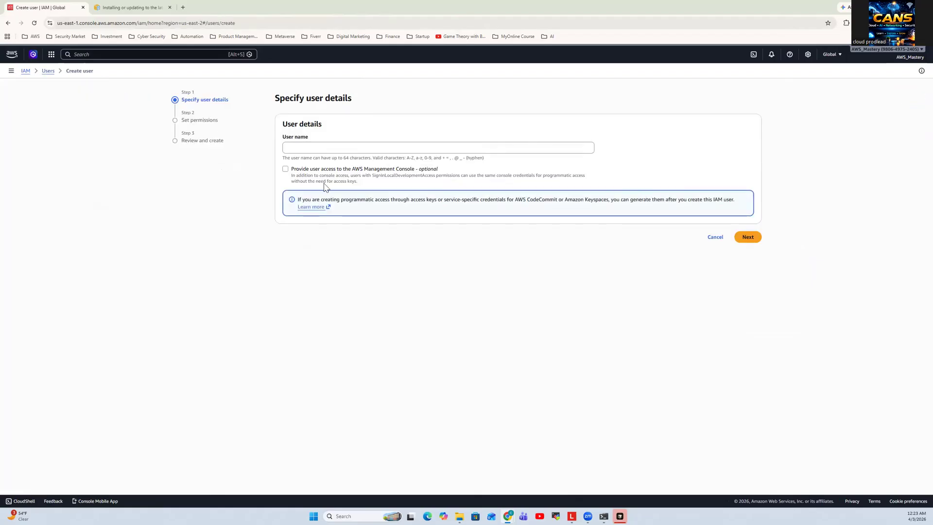
click(326, 150)
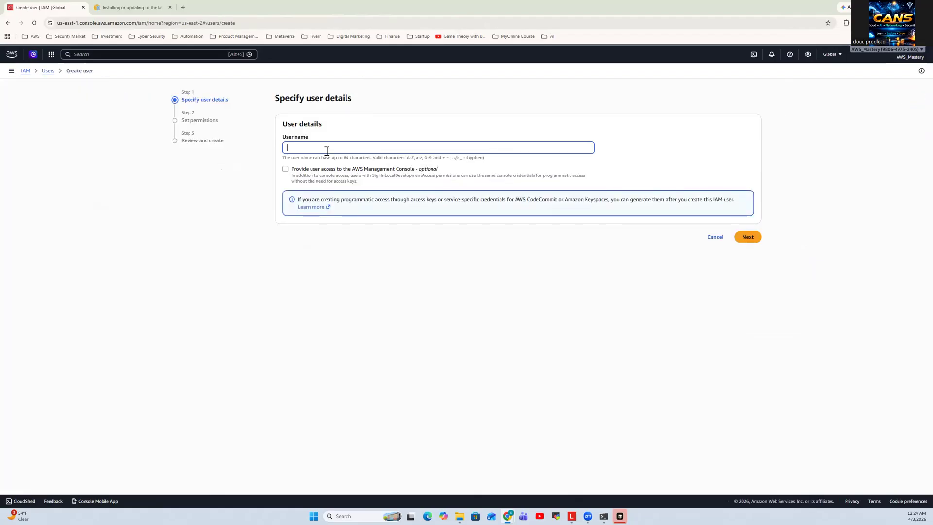
text(cli-admn1)
click(746, 237)
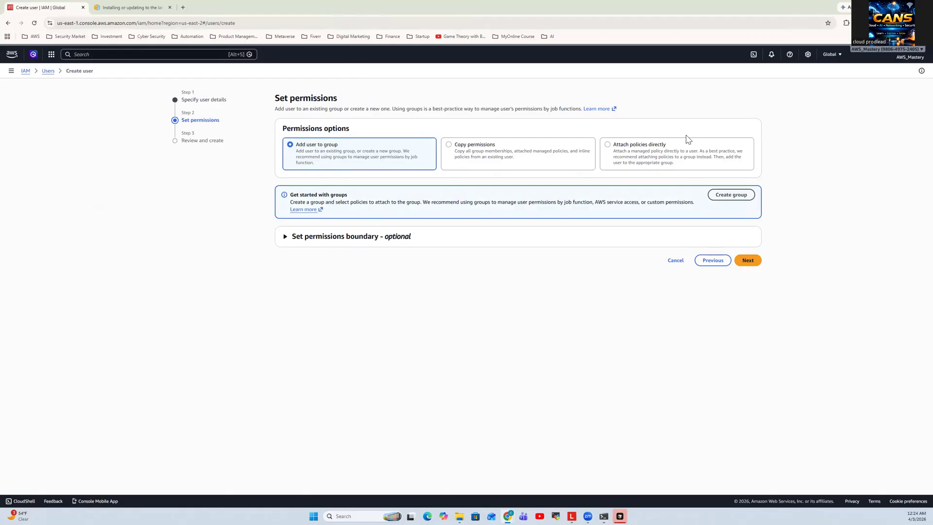
Examine the options to copy permissions and attach policies directly, and abandon the new user by returning to the IAM dashboard
click(506, 156)
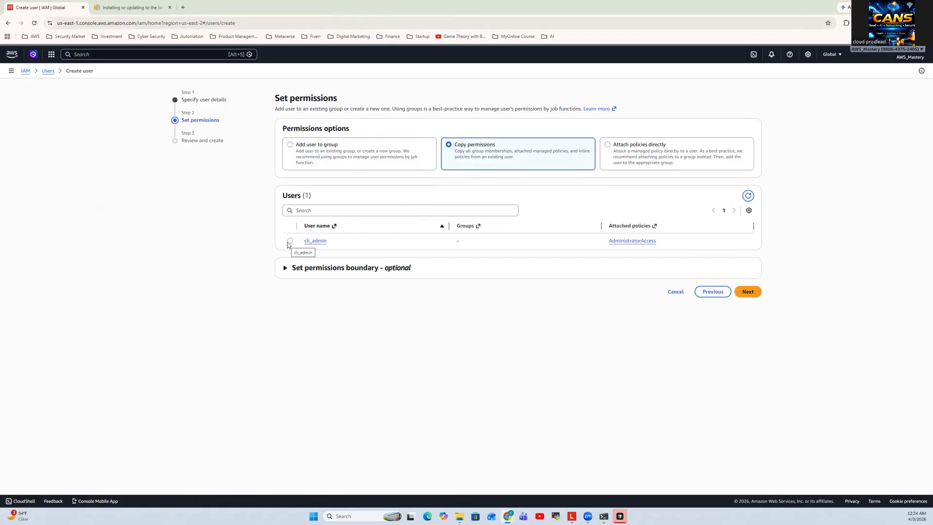
click(662, 154)
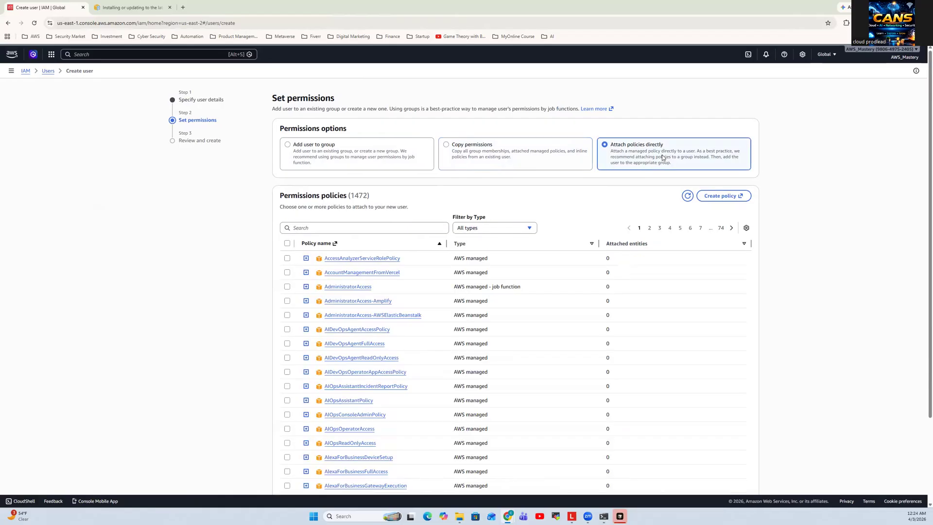
scroll(456, 366, down, 2)
scroll(456, 365, up, 1)
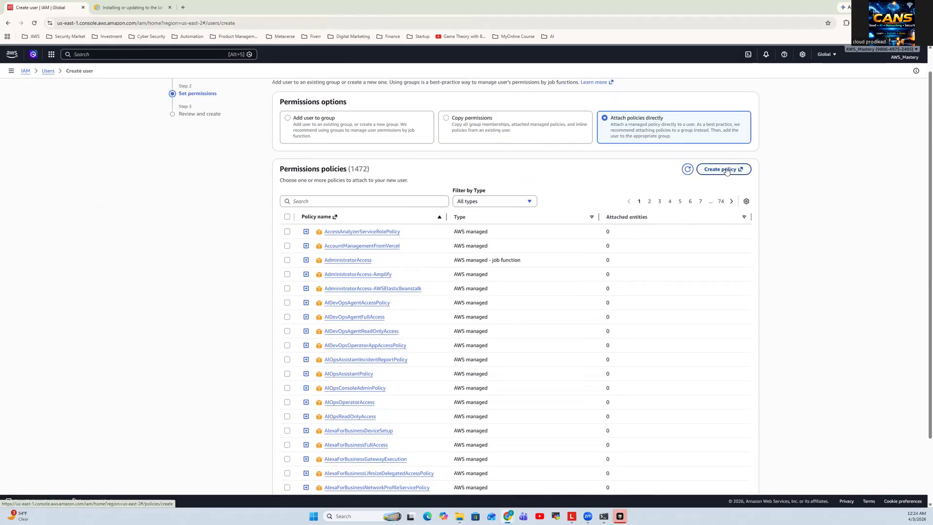
scroll(648, 226, down, 2)
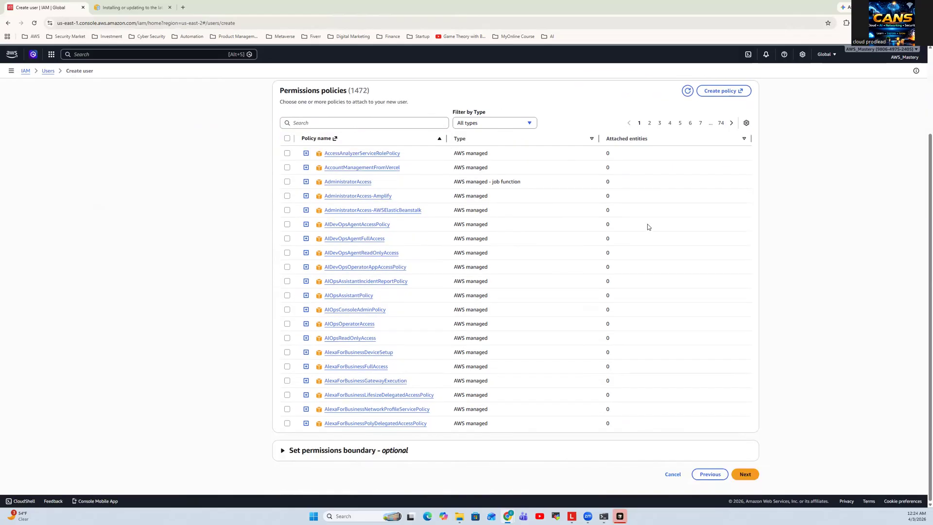
scroll(647, 226, up, 3)
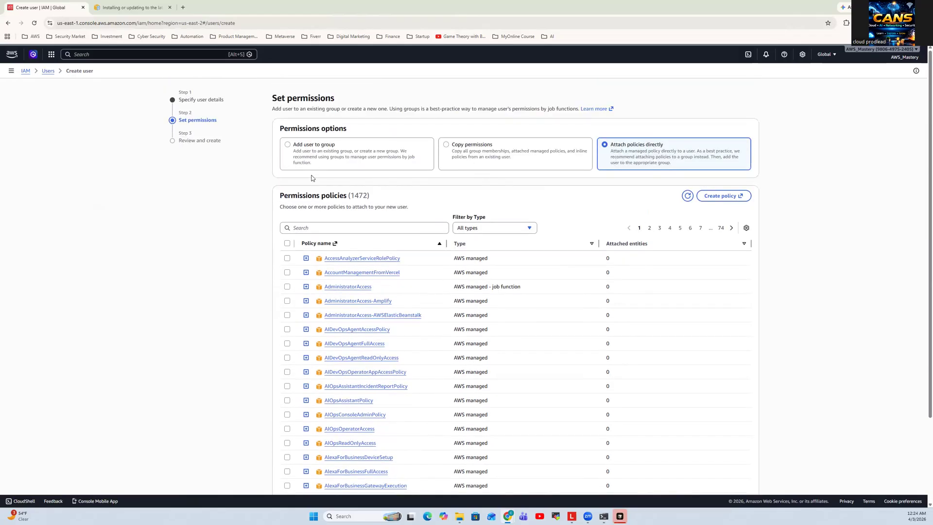
click(25, 71)
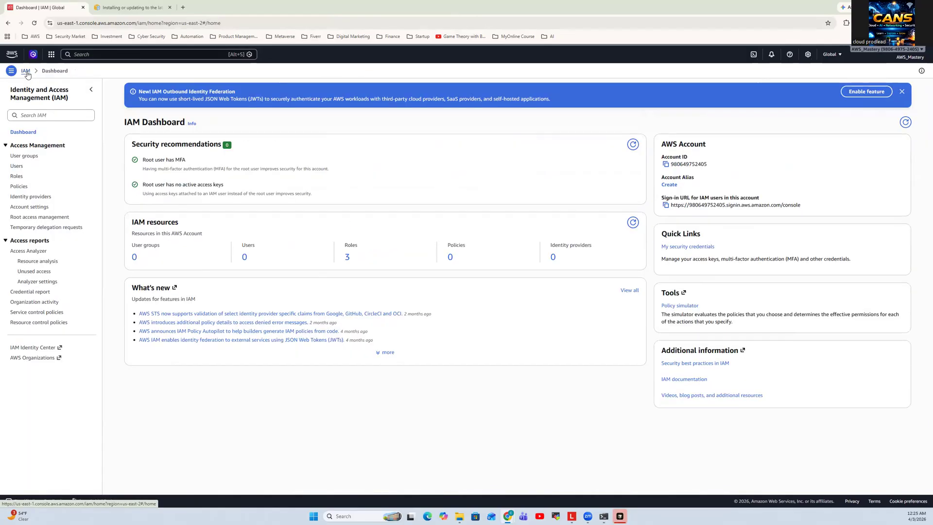